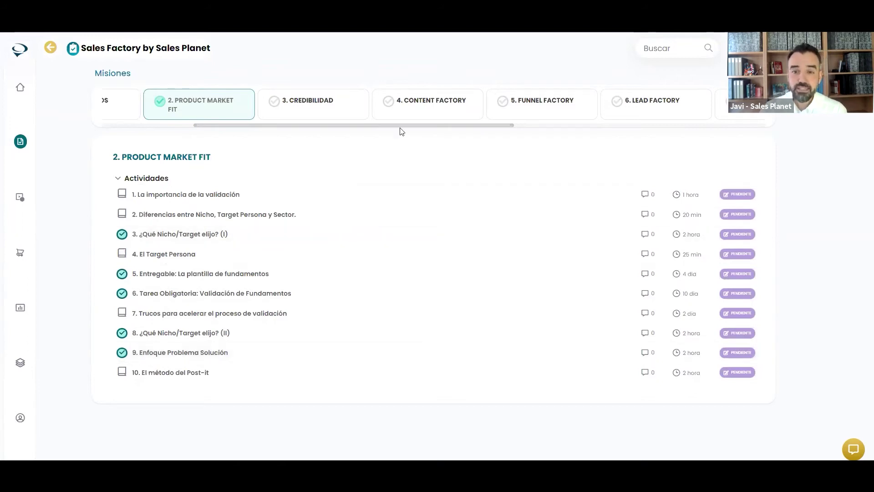
Step: View the activity lists of the missions 3. Credibilidad and 4. Content Factory
click(303, 112)
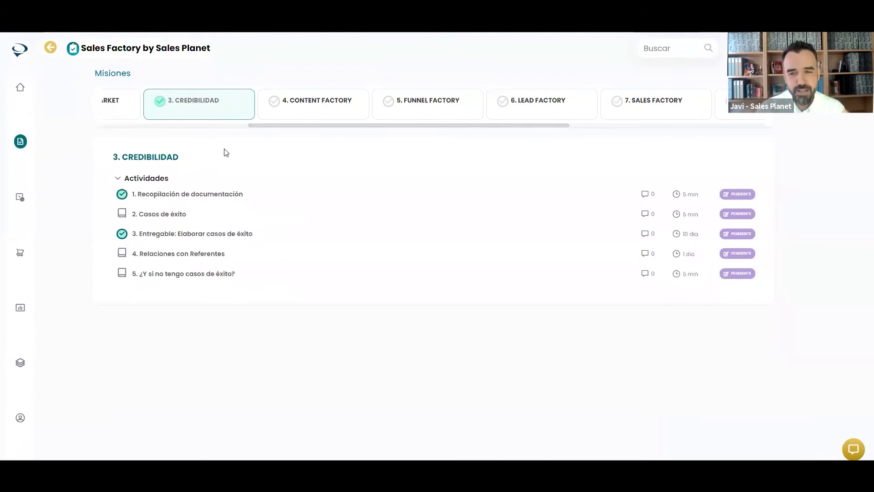
click(308, 114)
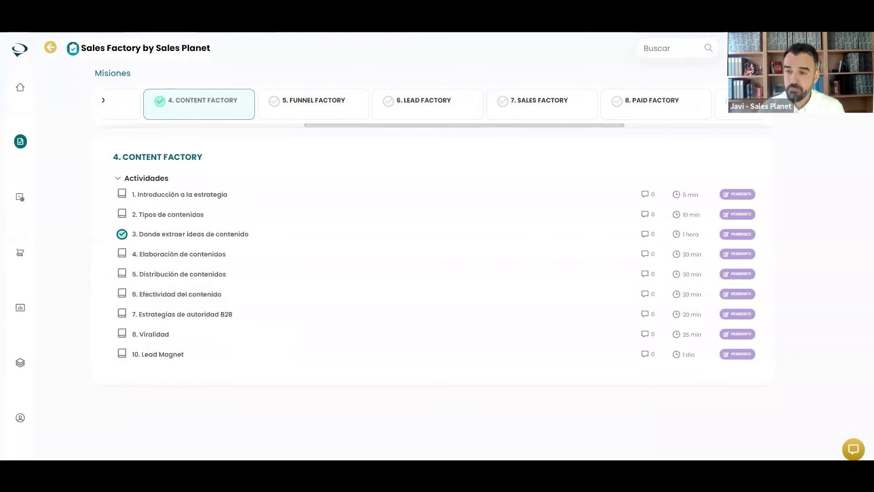
Step: Switch to the Content Report and set its custom date range from 2021/01/01 to 2021/09/22
key(alt+Tab)
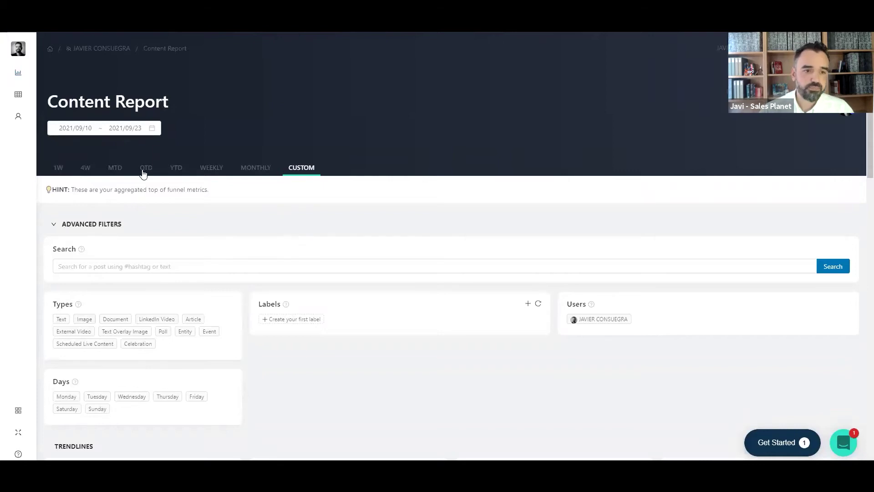
click(84, 128)
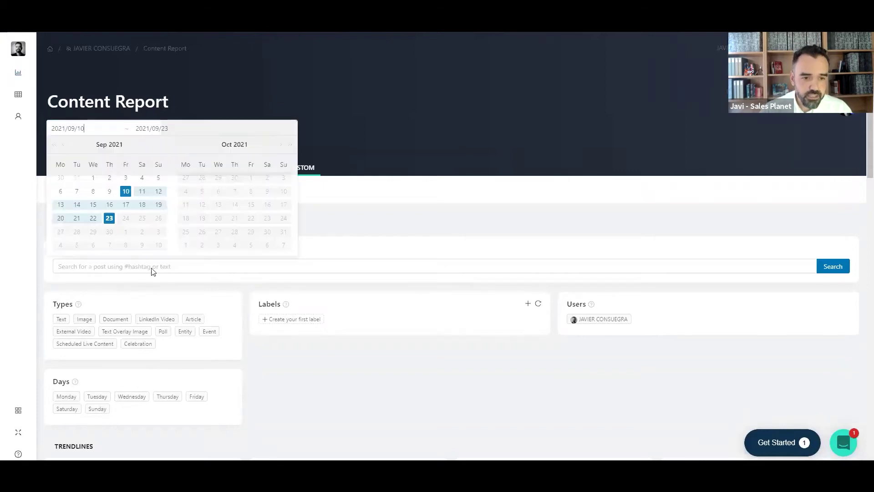
click(65, 146)
click(64, 146)
click(64, 147)
click(64, 147)
click(64, 146)
click(64, 146)
click(64, 147)
click(64, 147)
click(64, 146)
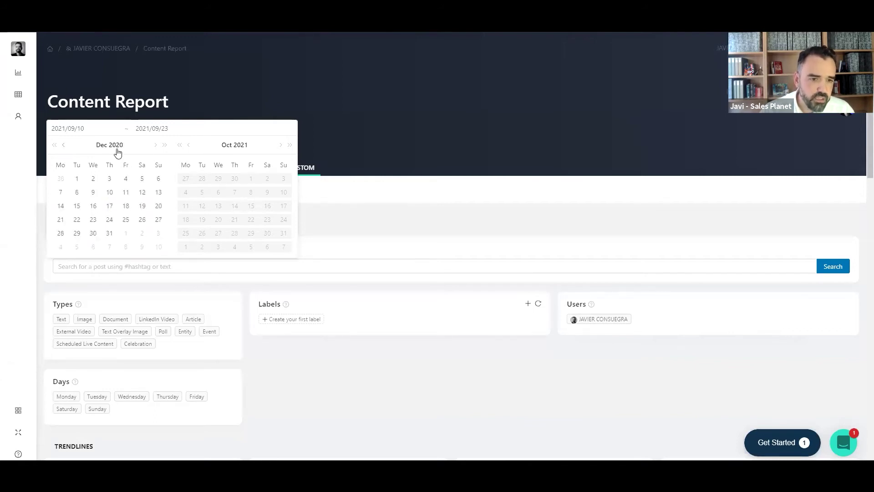
click(154, 147)
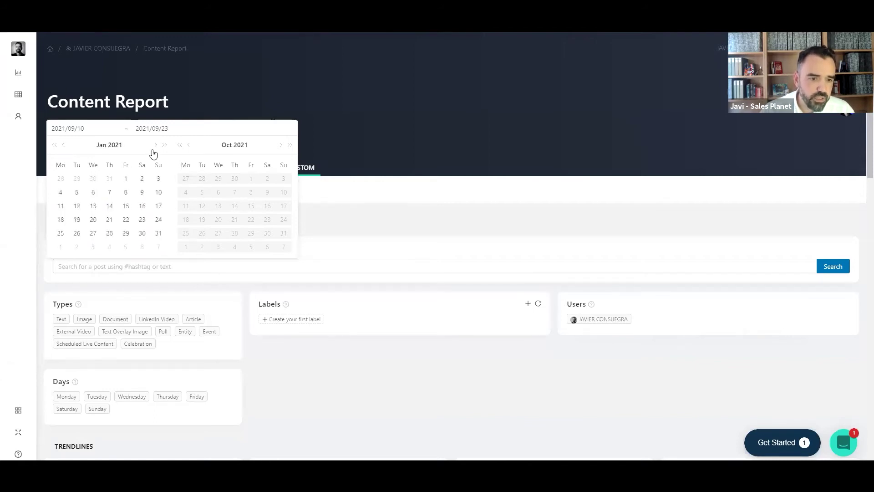
click(126, 179)
click(188, 145)
click(218, 220)
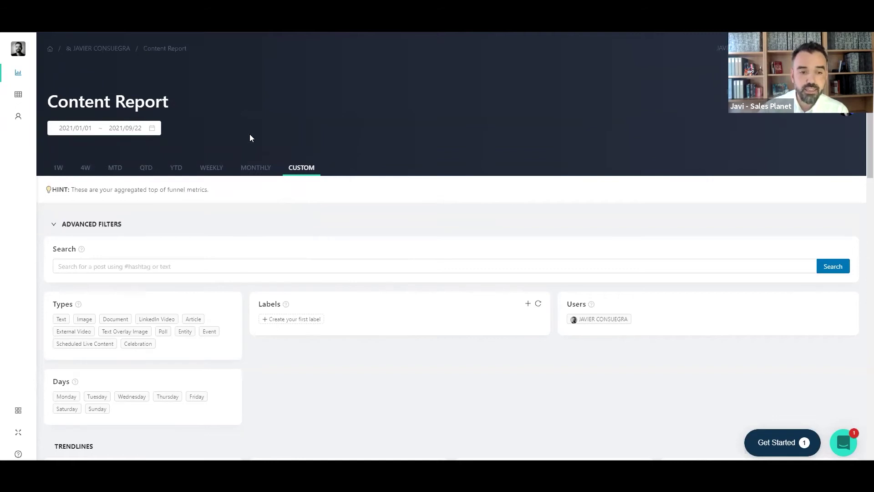
Step: Review the trendline and total statistics cards of the Content Report, highlighting the current period's views figure
scroll(307, 106, down, 5)
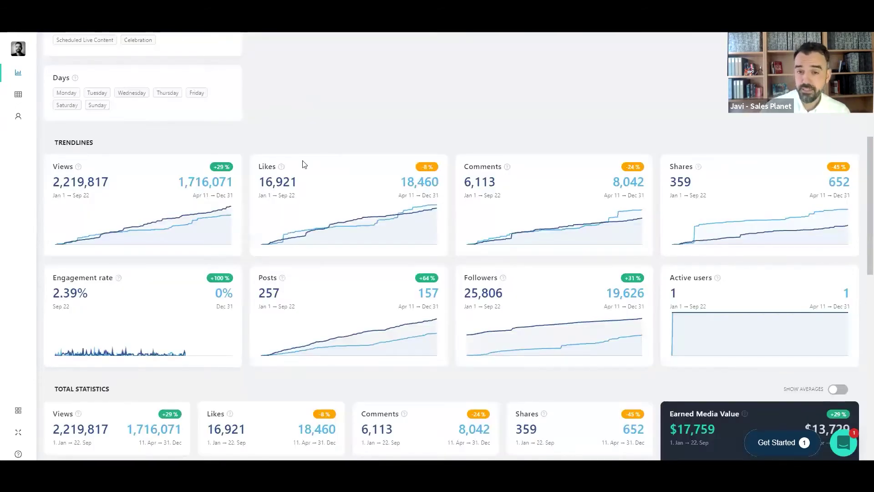
drag(113, 188, 52, 188)
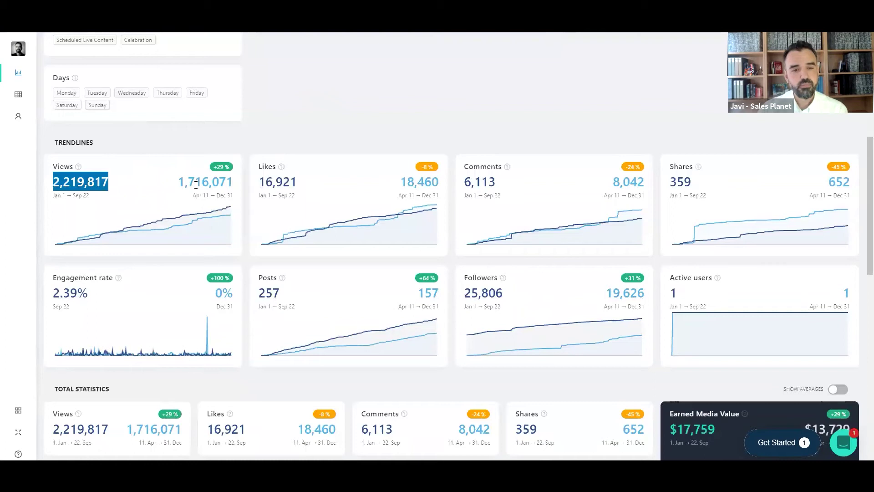
mouse_move(197, 213)
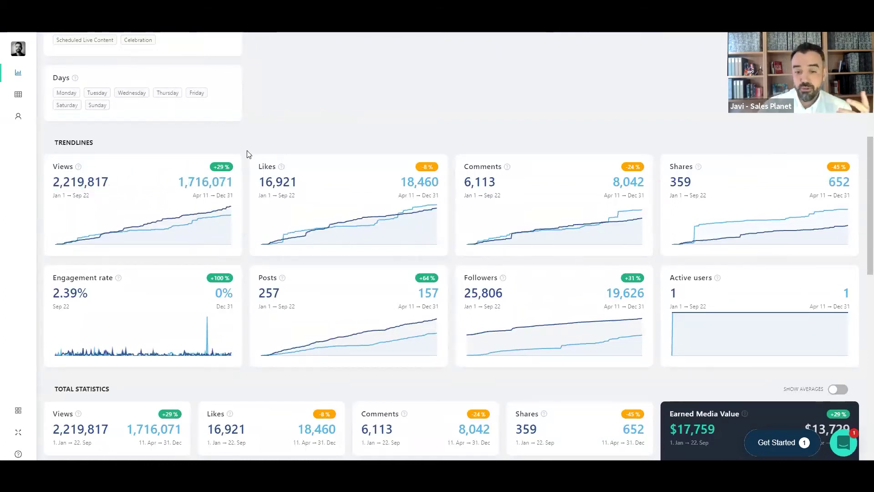
scroll(247, 154, down, 2)
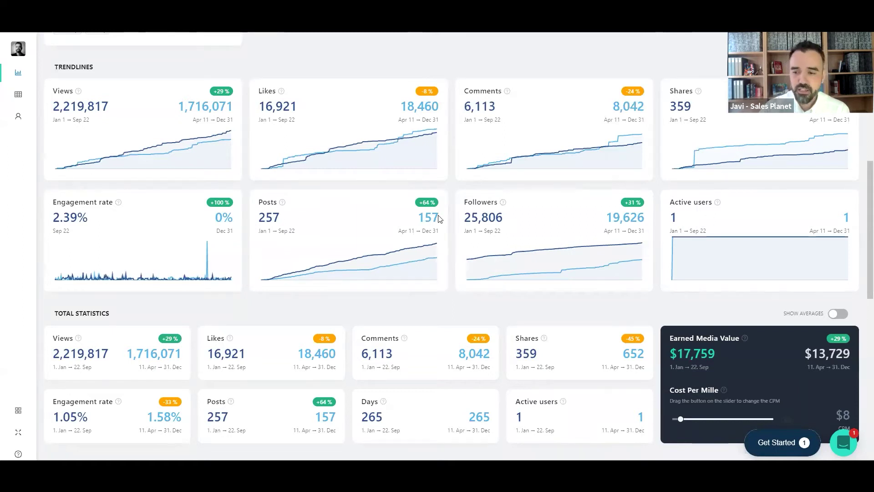
Step: Examine the highest view peaks in the report's timeline chart, including those of mid-June and mid-September 2021
scroll(378, 215, down, 5)
scroll(360, 211, down, 3)
mouse_move(276, 270)
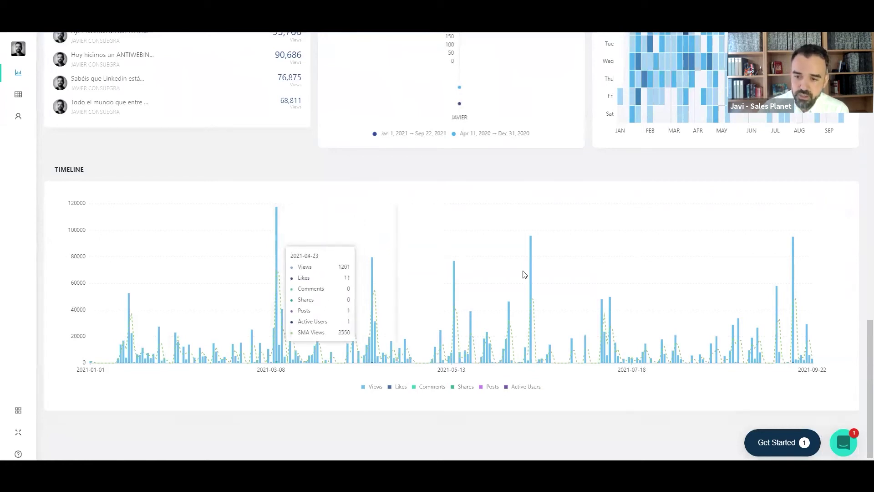
mouse_move(531, 268)
mouse_move(792, 280)
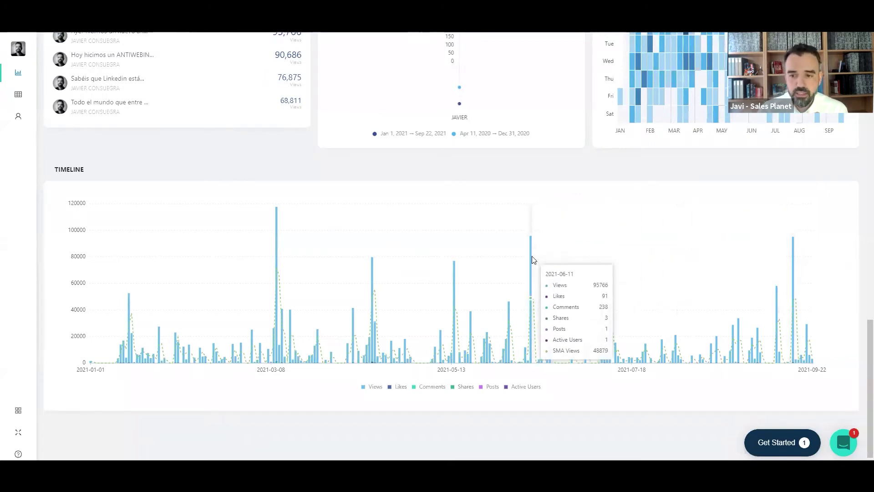
mouse_move(797, 263)
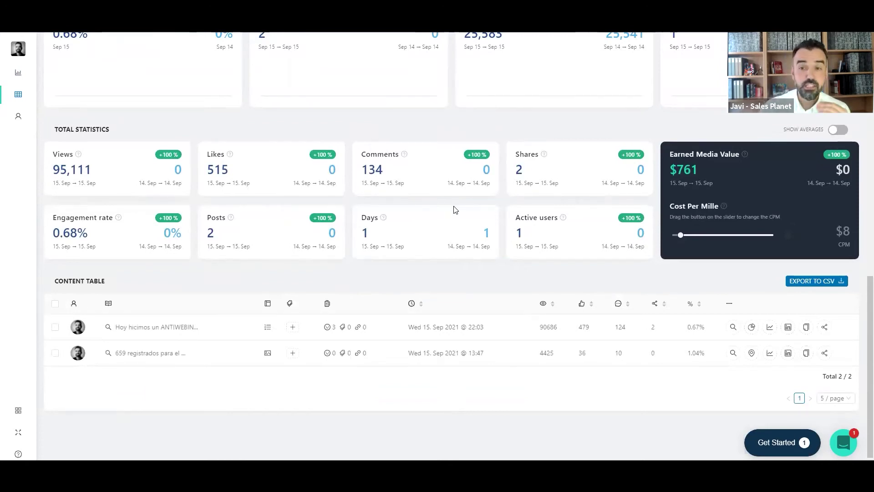
Step: Show the poll vote distribution of the "Hoy hicimos un ANTIWEBIN..." post and open its audience breakdown
click(750, 327)
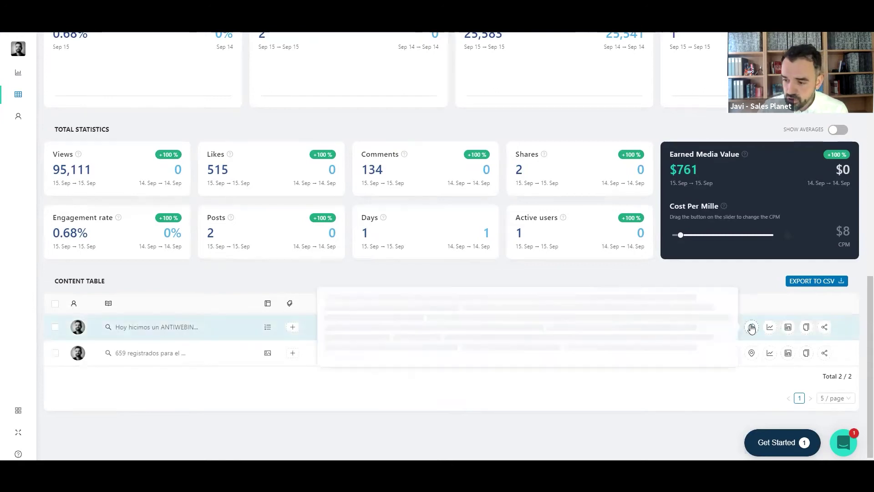
click(752, 327)
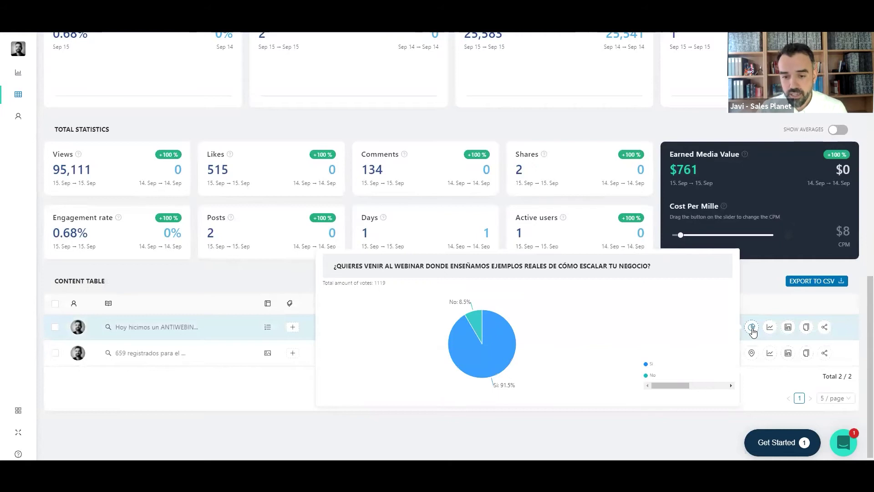
click(752, 354)
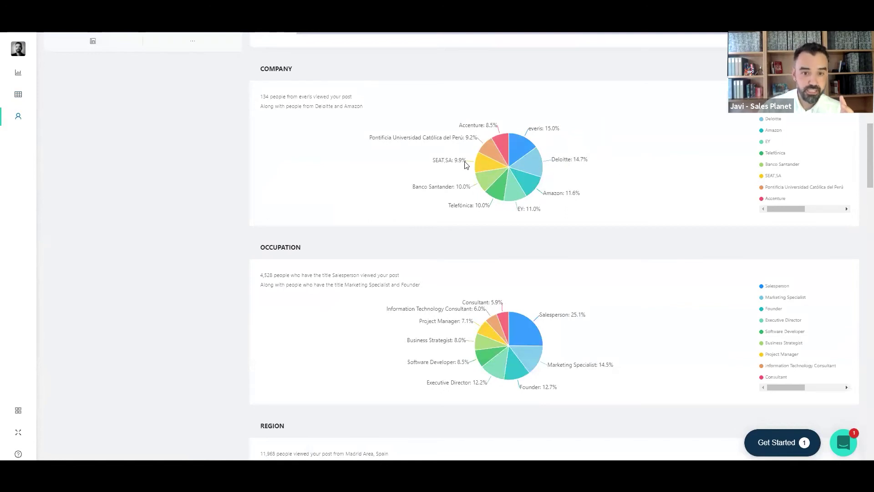
Step: Examine the post viewers' breakdown by occupation and region, checking the Salesperson, Executive Director and Valencia Area segments
scroll(466, 165, down, 2)
scroll(466, 166, down, 2)
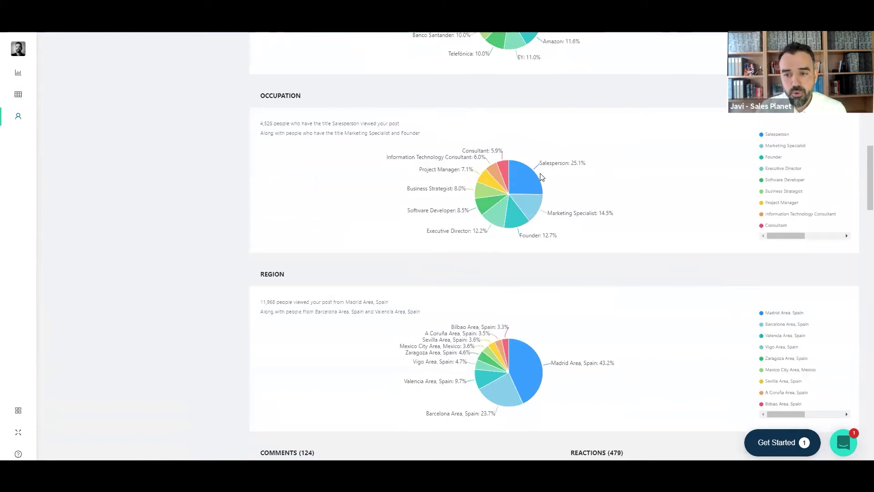
mouse_move(534, 184)
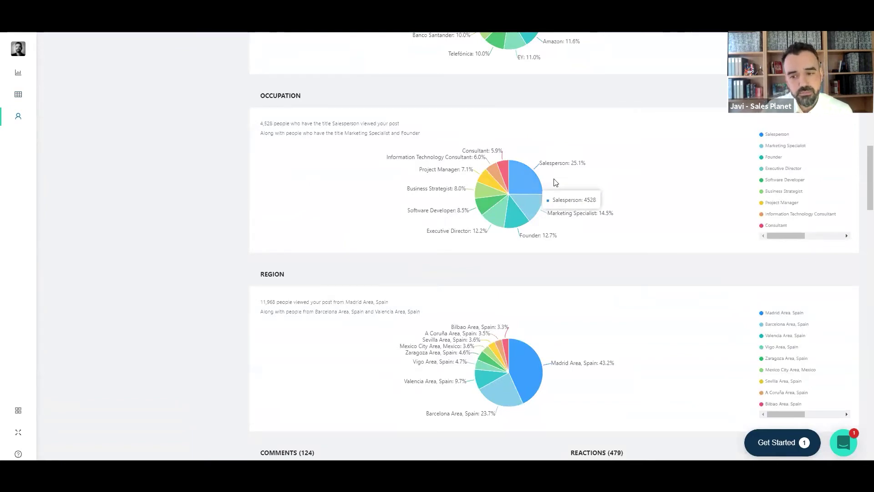
mouse_move(504, 226)
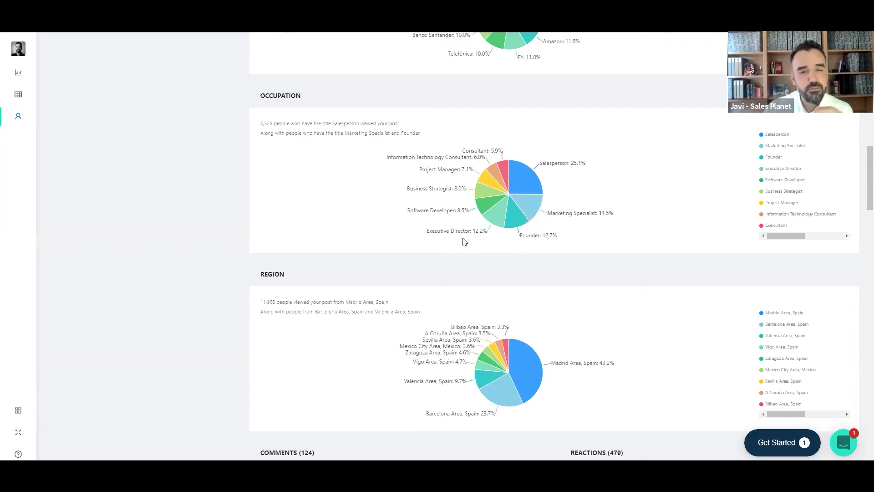
scroll(464, 241, down, 2)
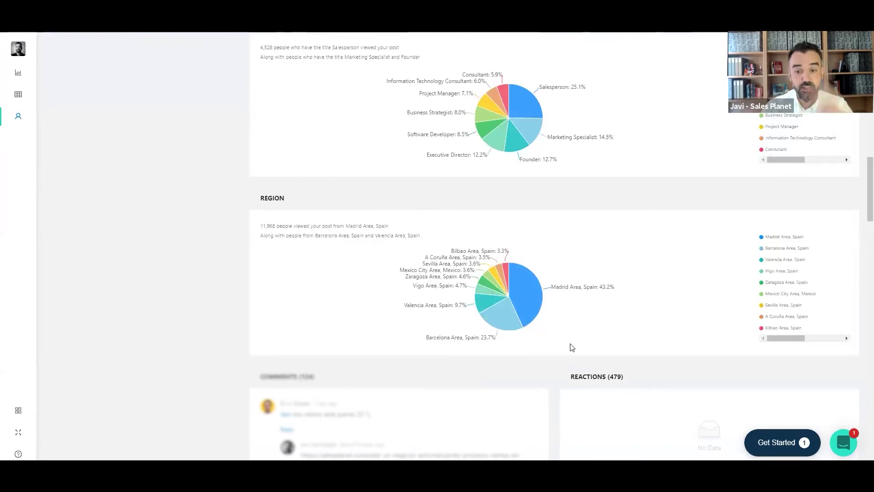
scroll(572, 347, down, 2)
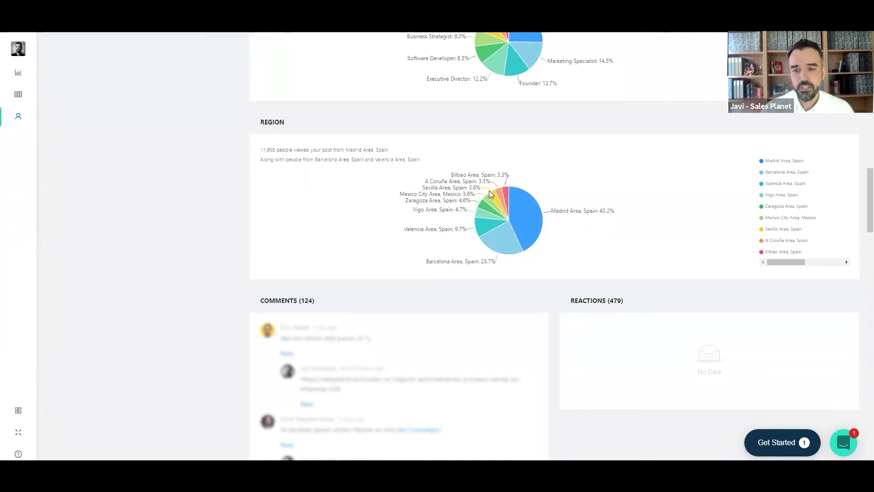
mouse_move(489, 232)
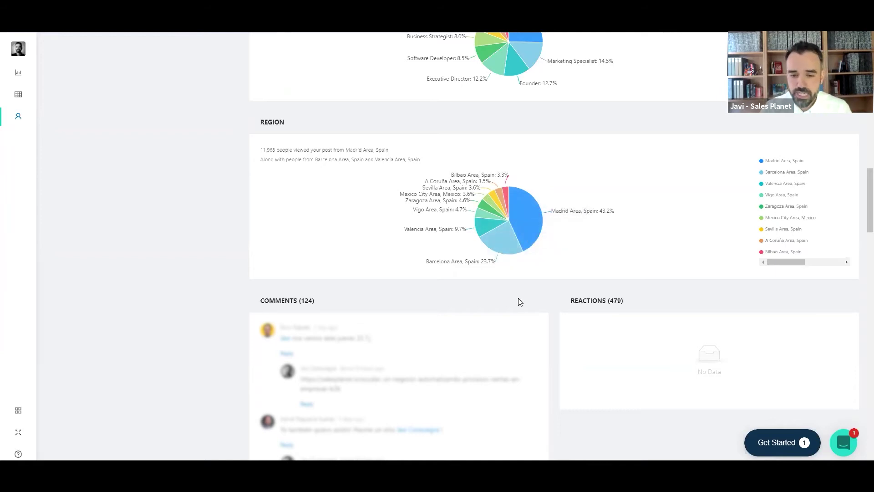
scroll(518, 299, up, 15)
scroll(518, 300, up, 5)
scroll(518, 302, down, 3)
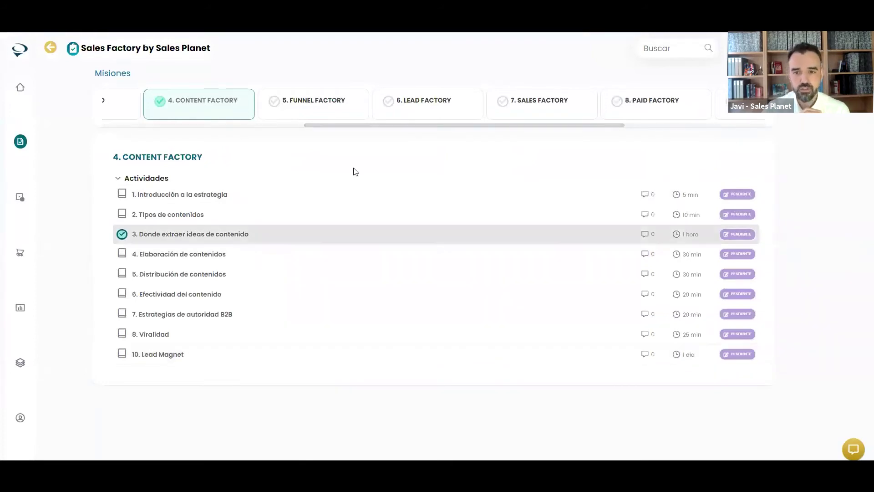
Step: Open the mission 5. Funnel Factory in the Sales Factory programme
click(328, 105)
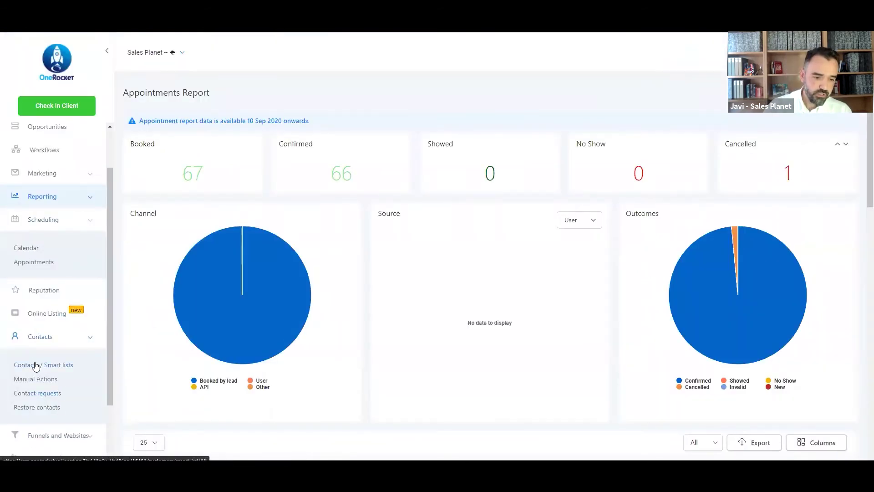
Step: Search the OneRocket contact list for "webin" and check the additional tags of the first contact
click(34, 364)
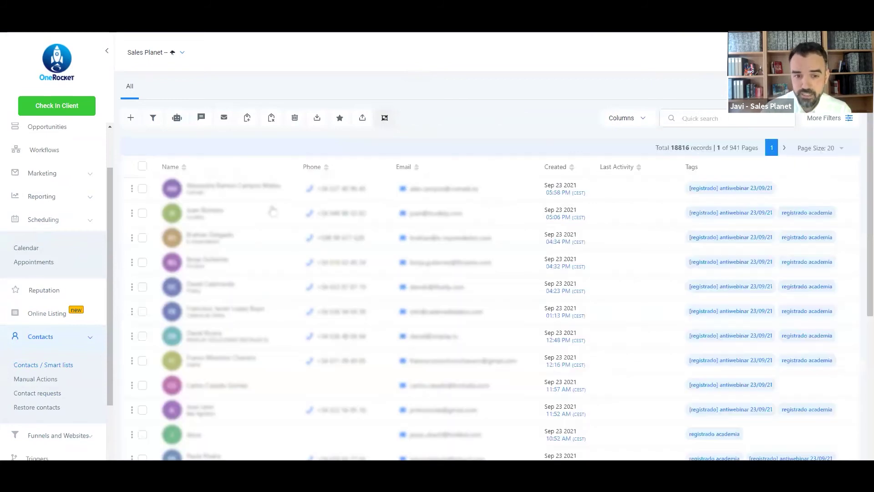
click(718, 116)
text(webin)
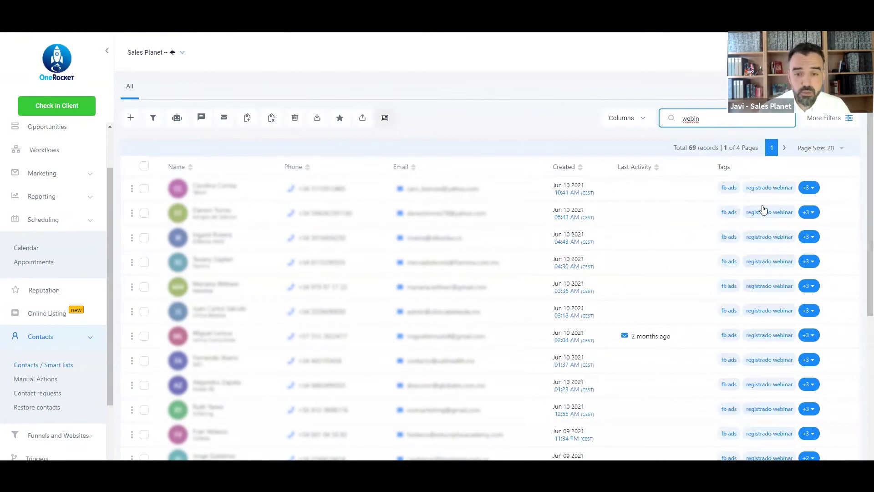
click(808, 192)
click(808, 192)
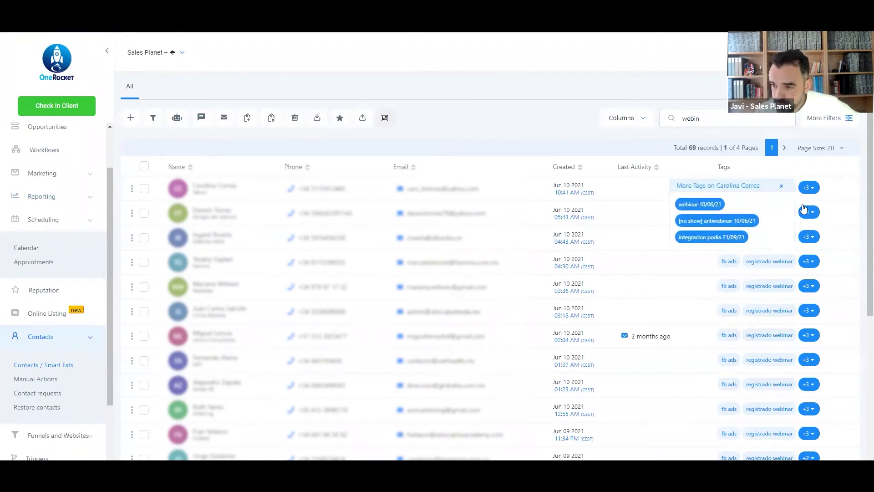
click(814, 191)
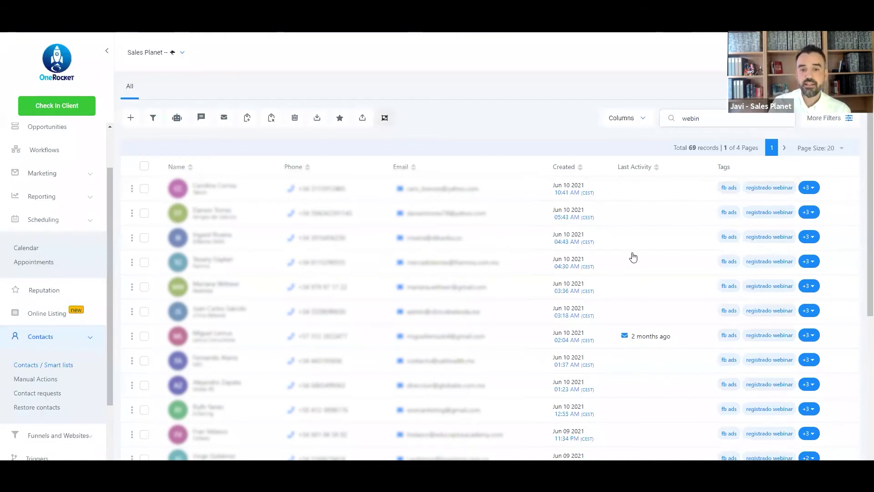
Step: Find a contact by the beginning of the e-mail address and review the activity history in that record
drag(717, 120, 663, 119)
text(jconsu)
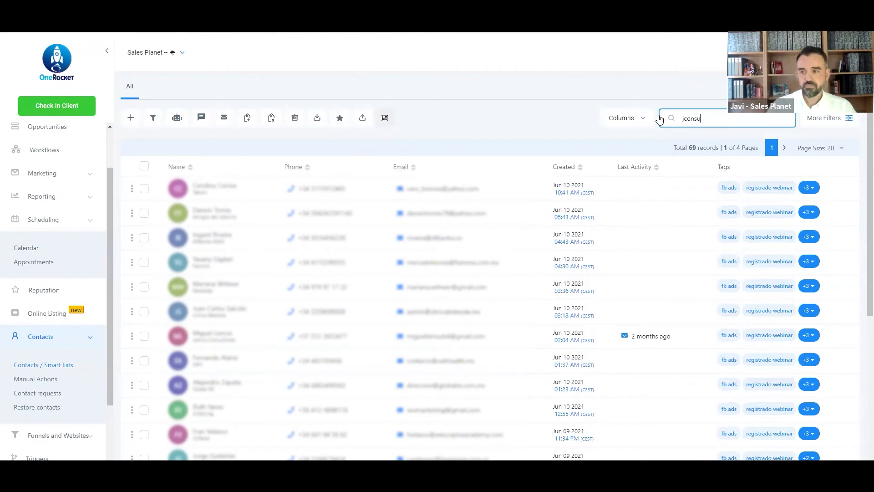
click(233, 257)
triple_click(162, 251)
click(162, 250)
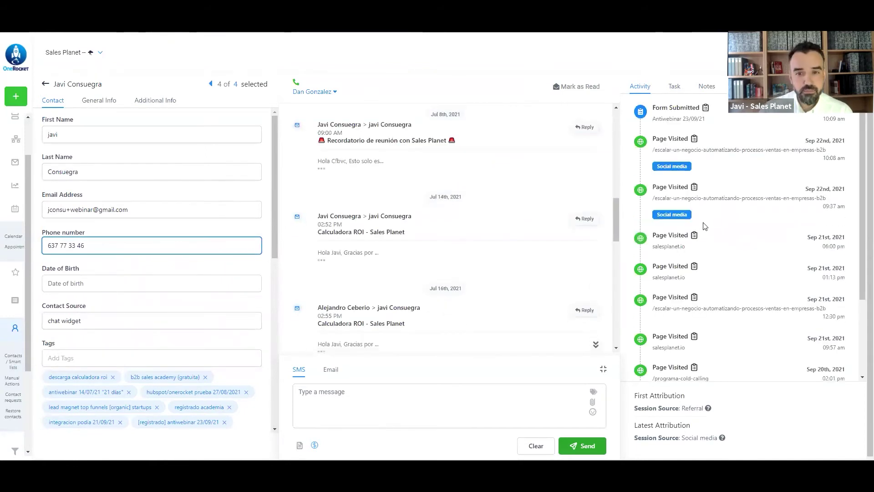
scroll(705, 226, down, 3)
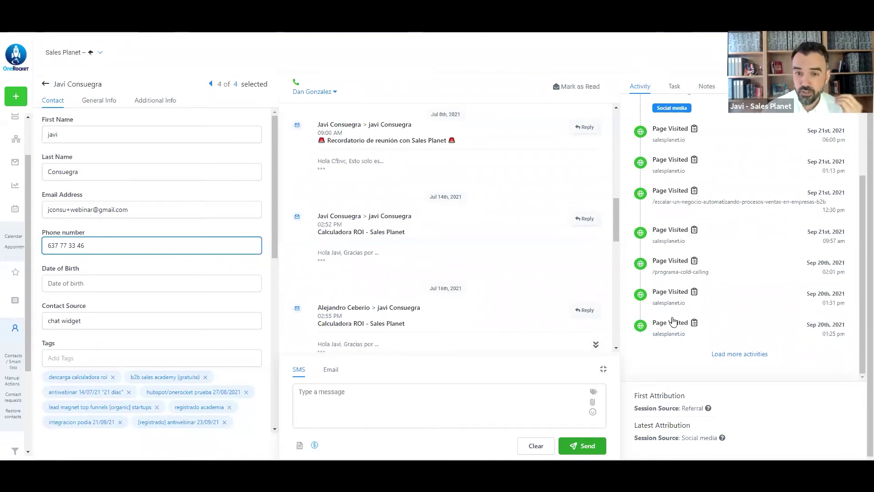
scroll(678, 303, up, 3)
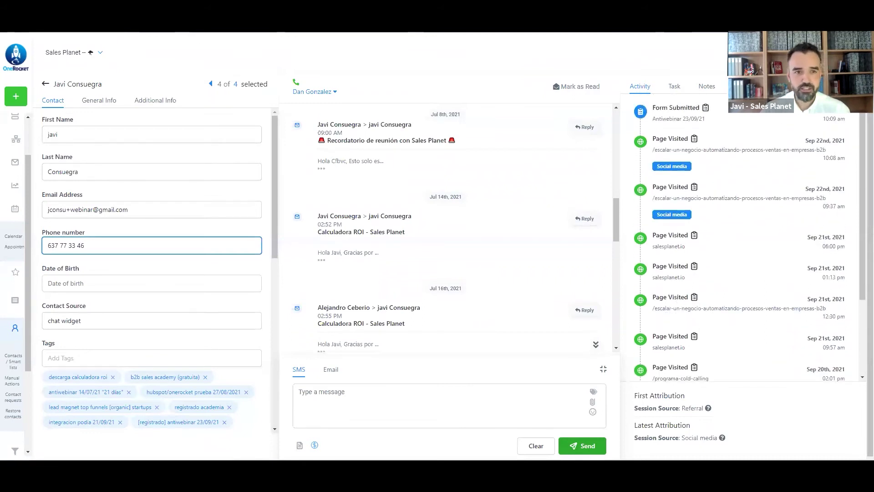
Step: Return to the Sales Factory programme by way of the presentation and review the activities of 6. Lead Factory
click(150, 25)
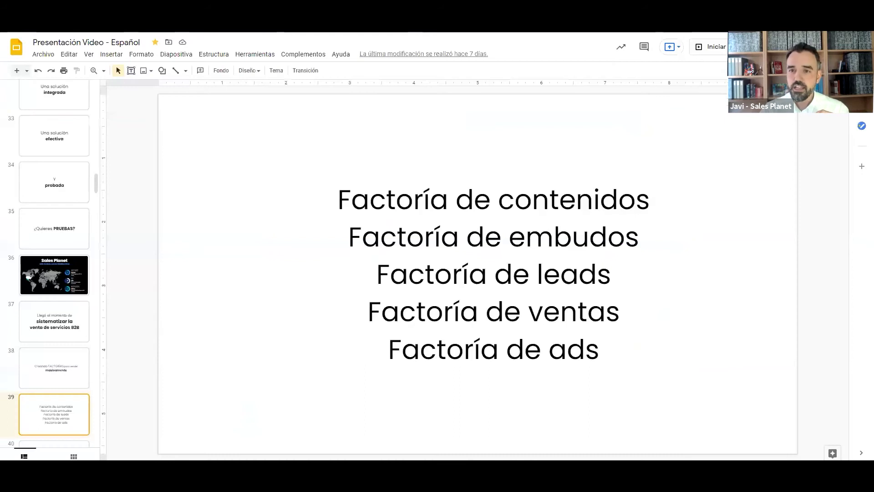
click(455, 23)
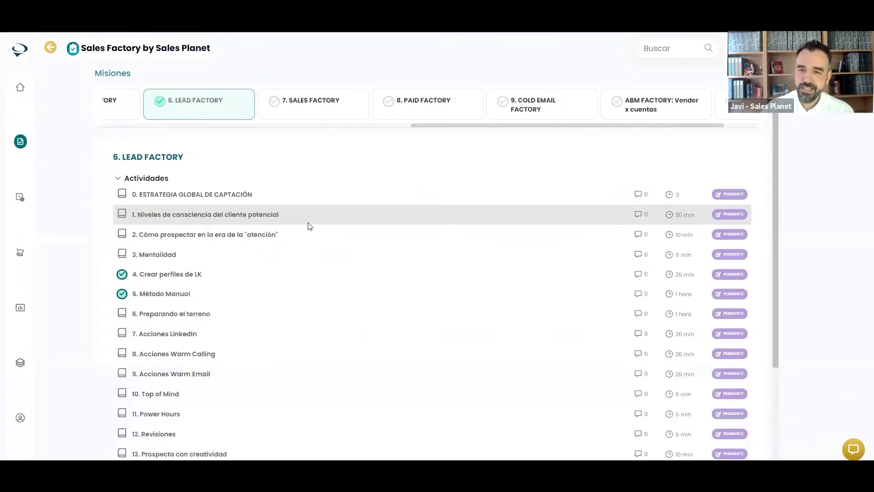
scroll(309, 226, down, 2)
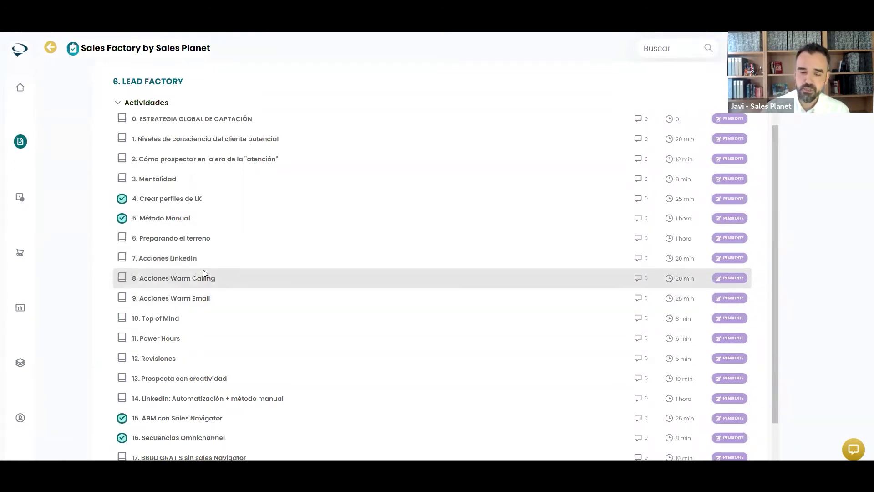
scroll(438, 272, up, 1)
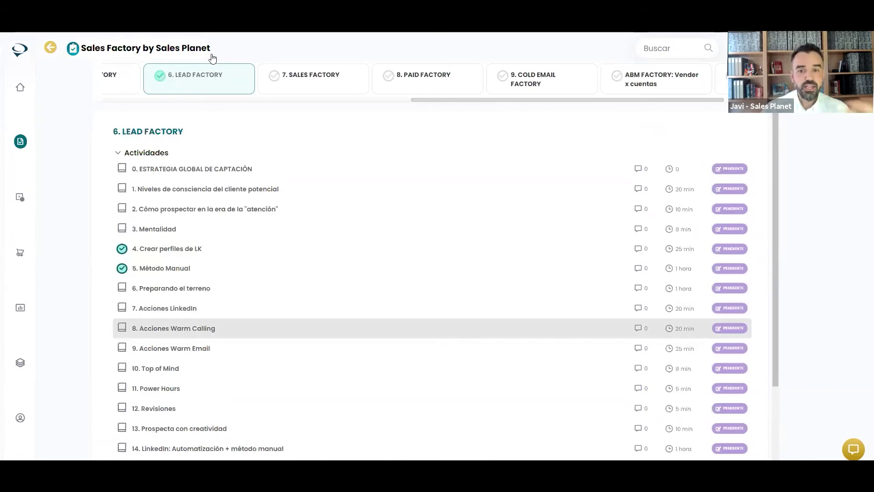
Step: View the activity lists of the missions 8. Paid Factory and 7. Sales Factory
click(428, 79)
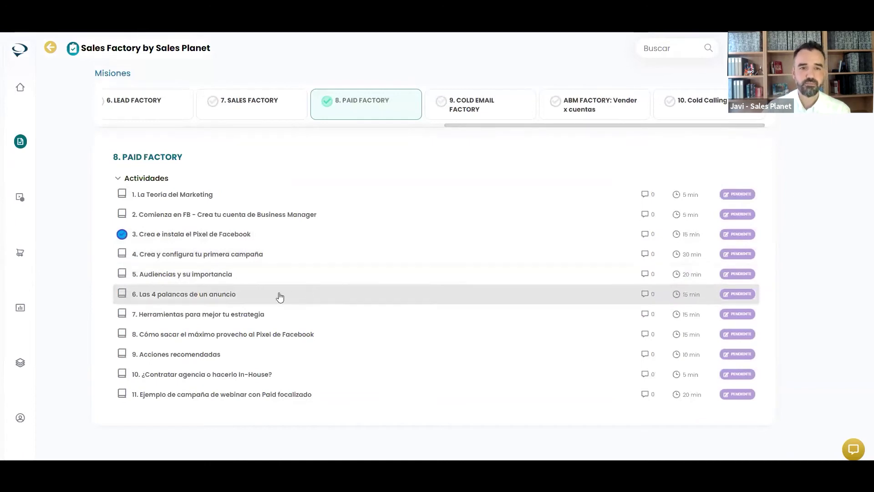
click(257, 117)
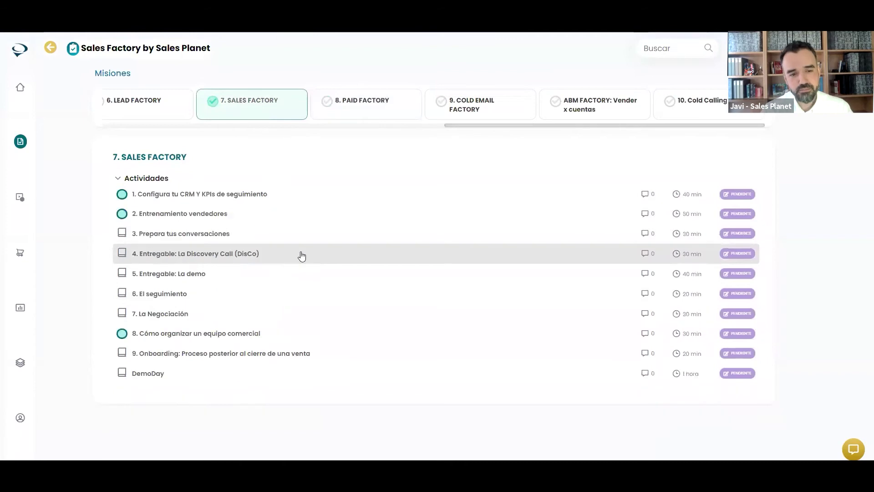